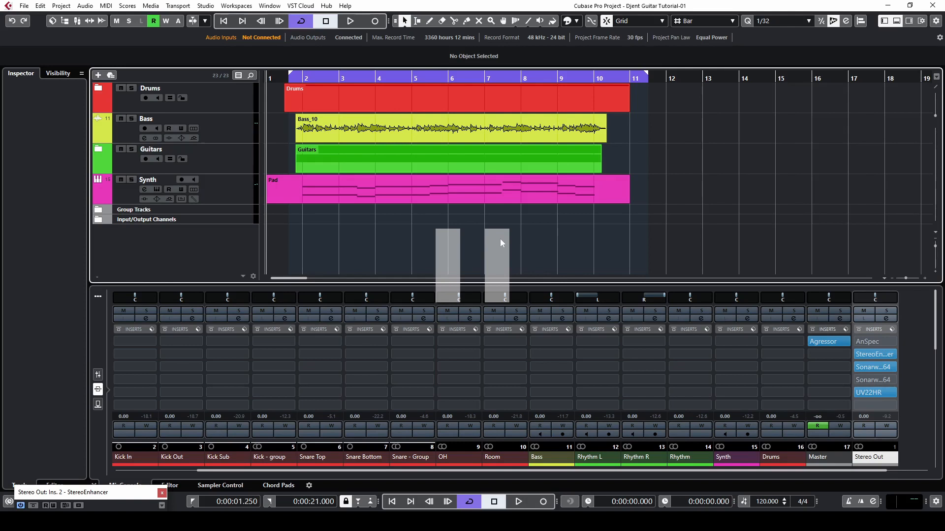
Step: Play the mix and compare it with the StereoEnhancer on the stereo output bypassed and active
key("space")
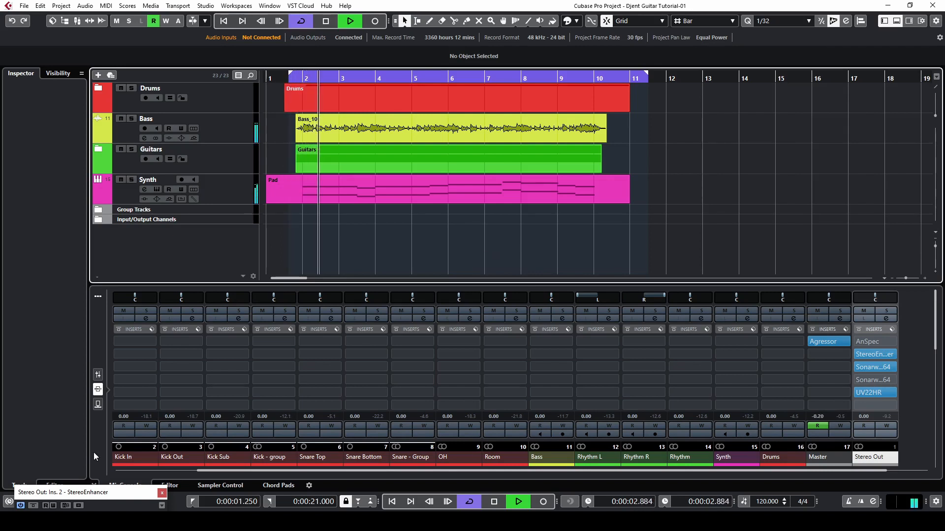
left_click(33, 505)
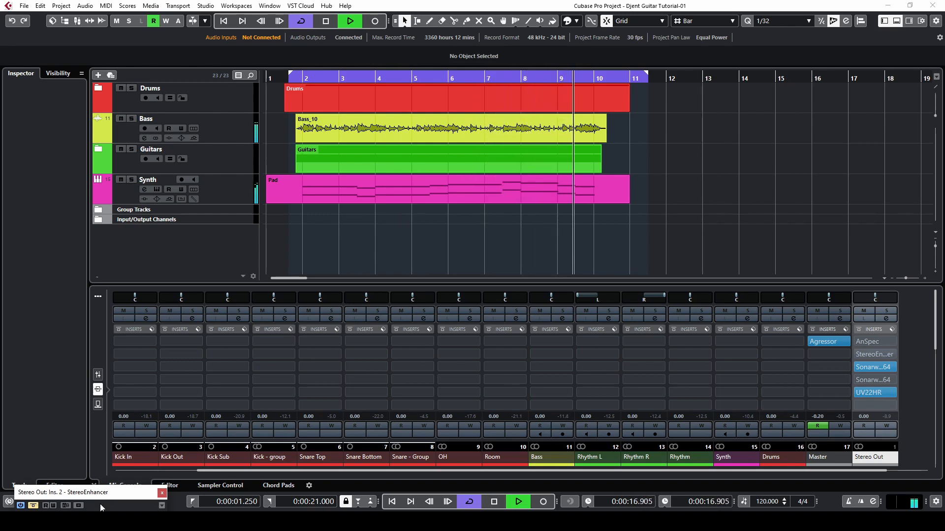
left_click(33, 505)
Step: Solo the Bass track and load TH-U Slate-64 into its first insert slot
left_click(131, 118)
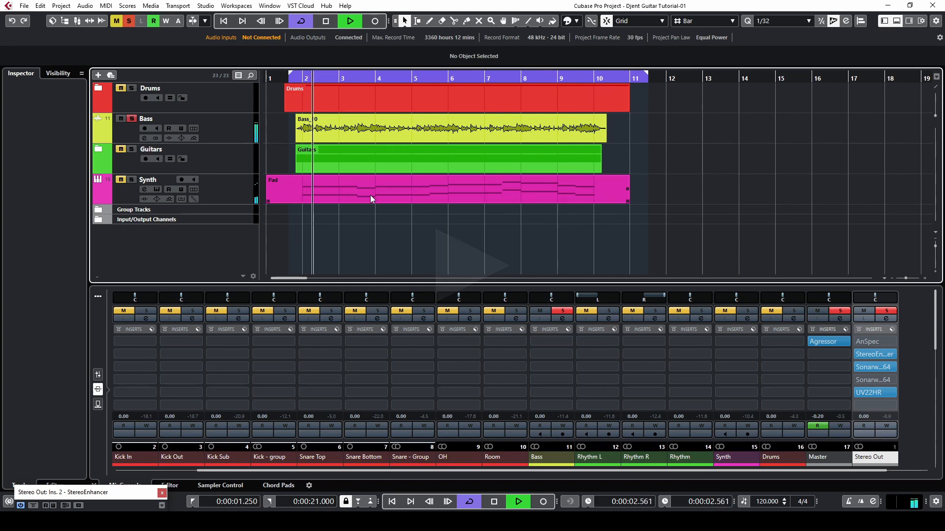
scroll(592, 464, "down", 1)
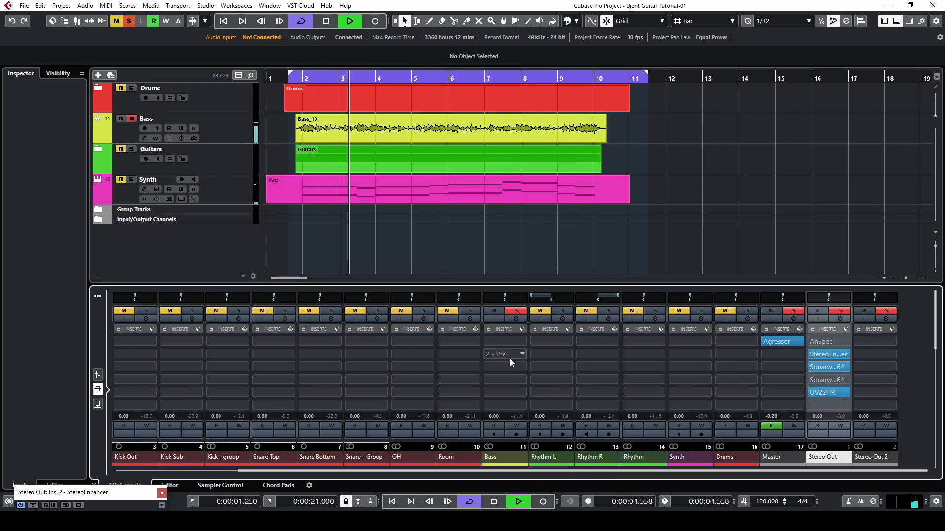
key("space")
left_click(522, 341)
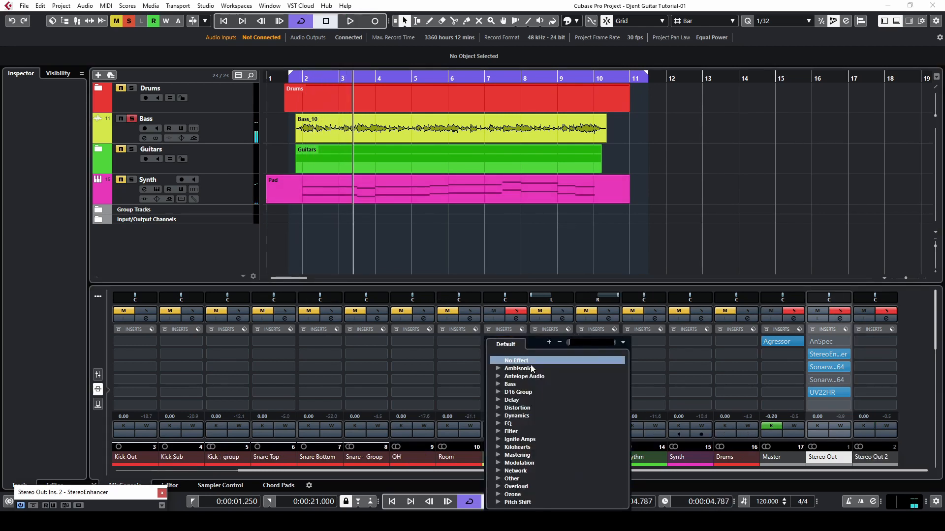
type("th-u")
key("Return")
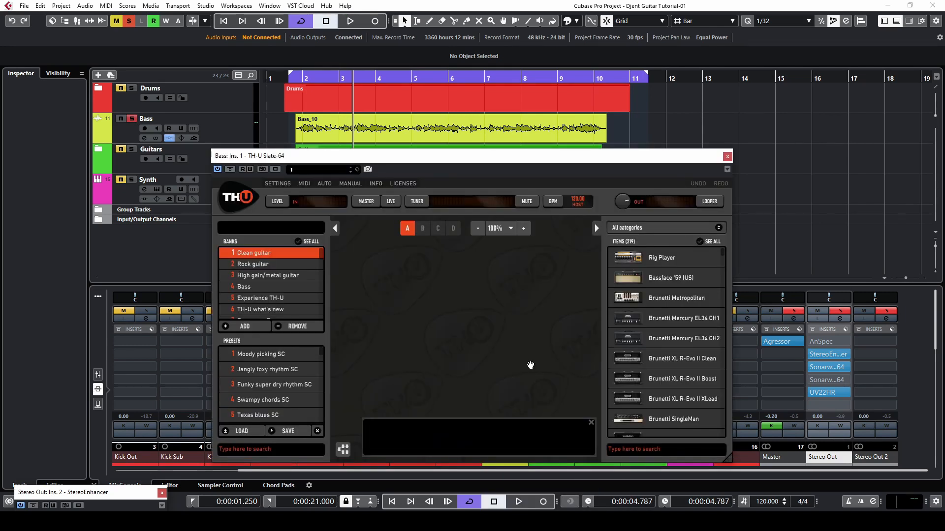
Step: Add a splitter and mixer pair to the empty TH-U rig and set the crossover mode to Normal
left_click(343, 449)
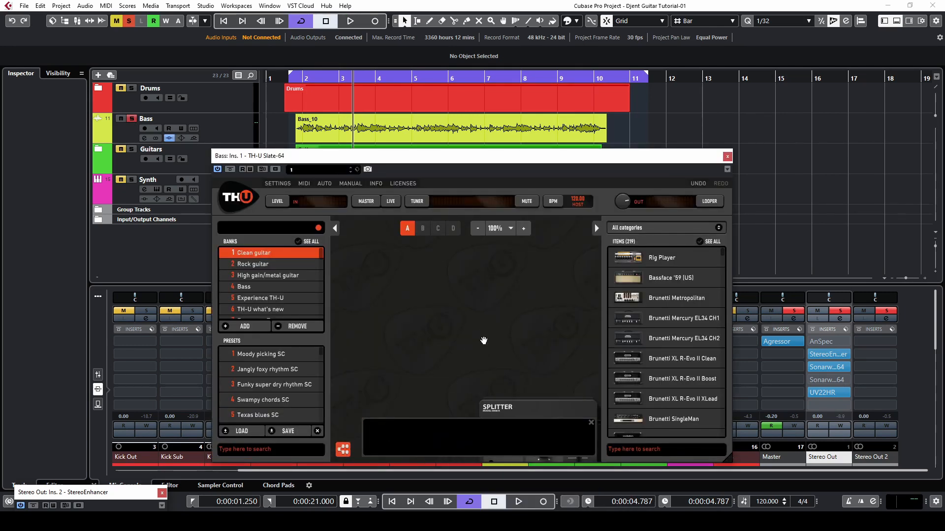
left_click(335, 227)
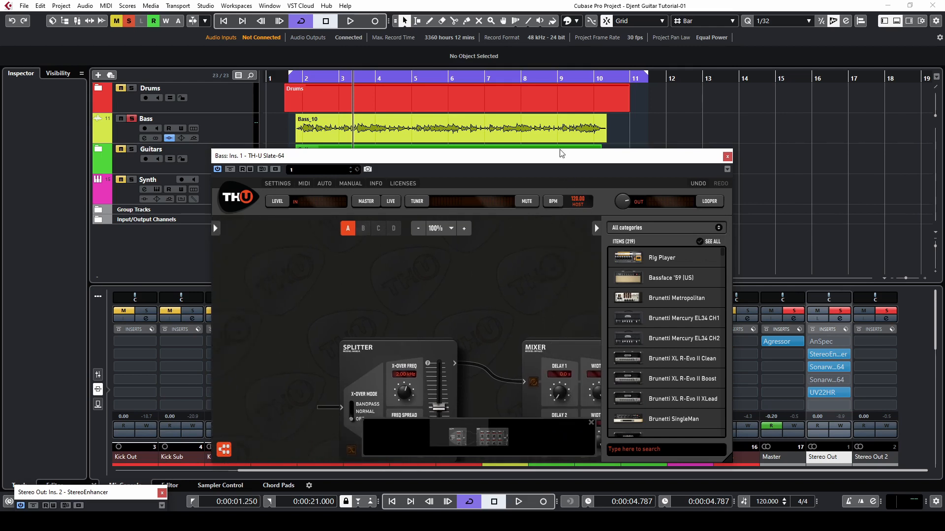
left_click_drag(474, 312, 388, 231)
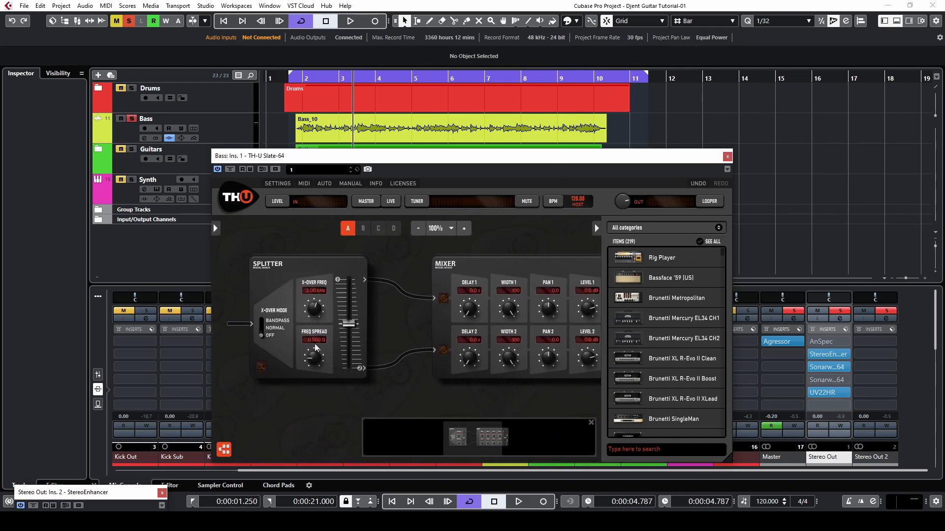
left_click(263, 330)
Step: Place a VCA Comp from the Compressor category on the upper path between the splitter and mixer
scroll(683, 343, "down", 5)
scroll(683, 343, "down", 5)
scroll(693, 350, "up", 6)
left_click(642, 228)
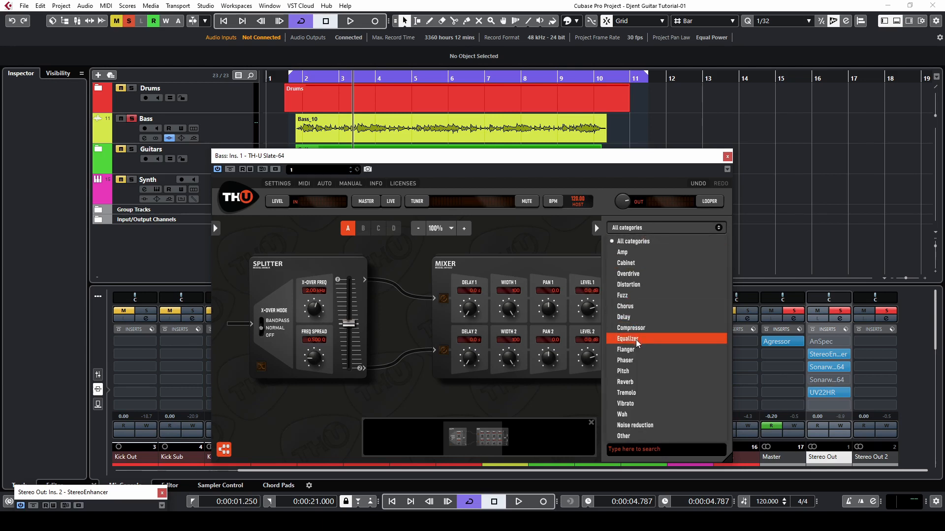
left_click(641, 321)
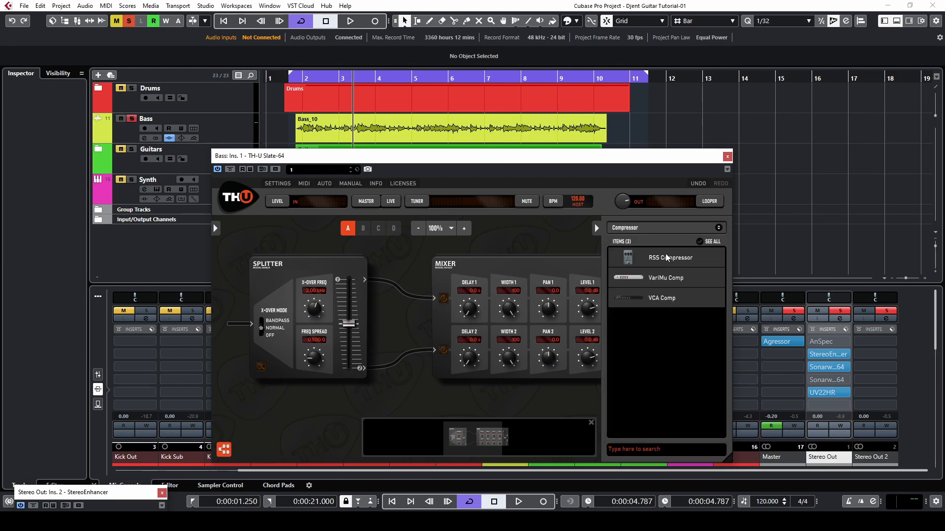
left_click_drag(652, 299, 406, 291)
left_click_drag(477, 342, 402, 348)
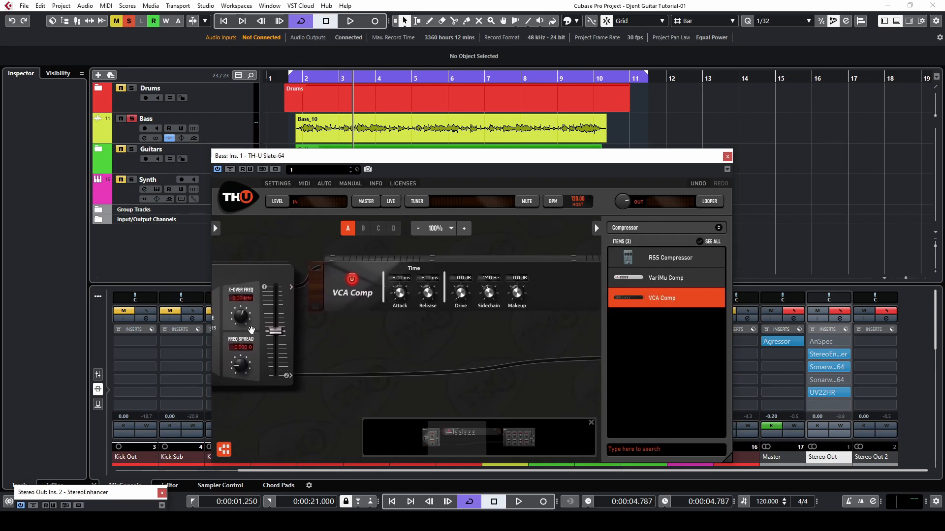
Step: Set the VCA Comp to about 2.00 ms attack, 103 ms release, 25.3 dB drive and 5.3 dB makeup during playback
key("space")
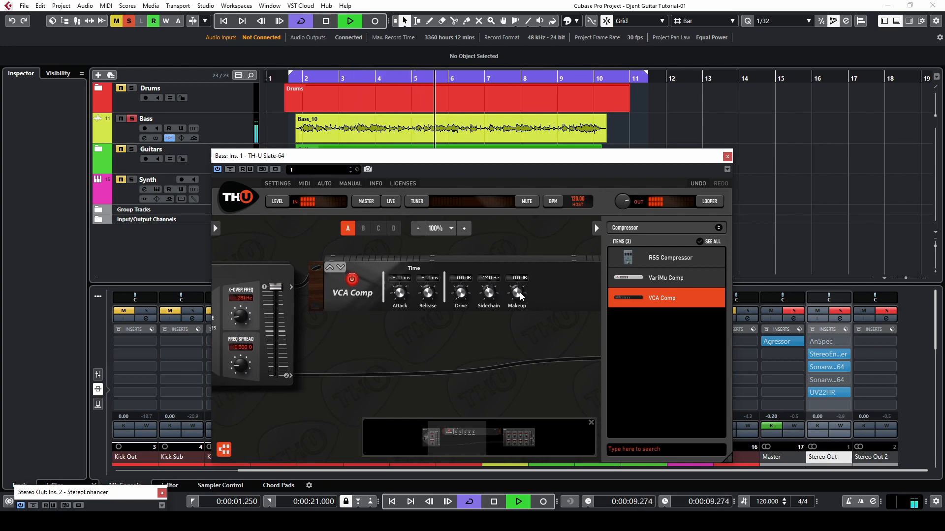
left_click_drag(460, 334, 402, 328)
left_click_drag(404, 288, 404, 244)
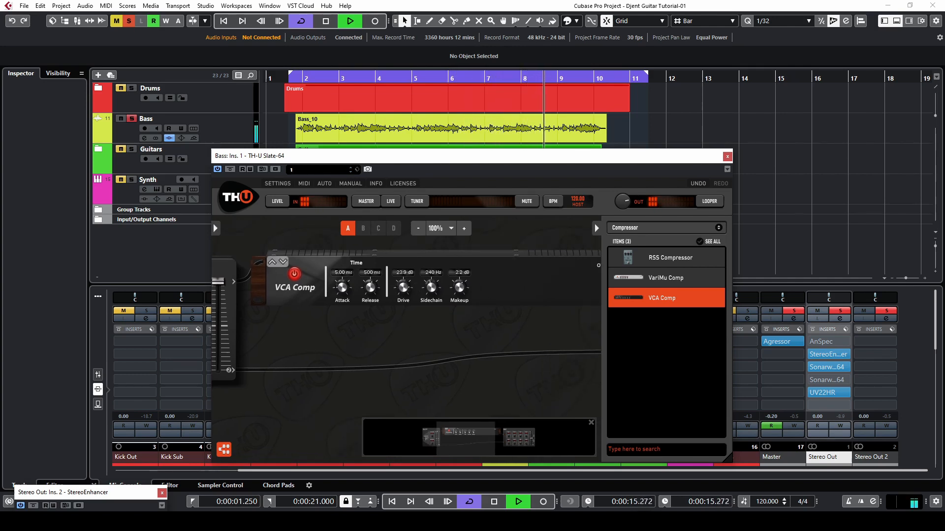
left_click_drag(460, 287, 460, 276)
left_click_drag(343, 288, 343, 295)
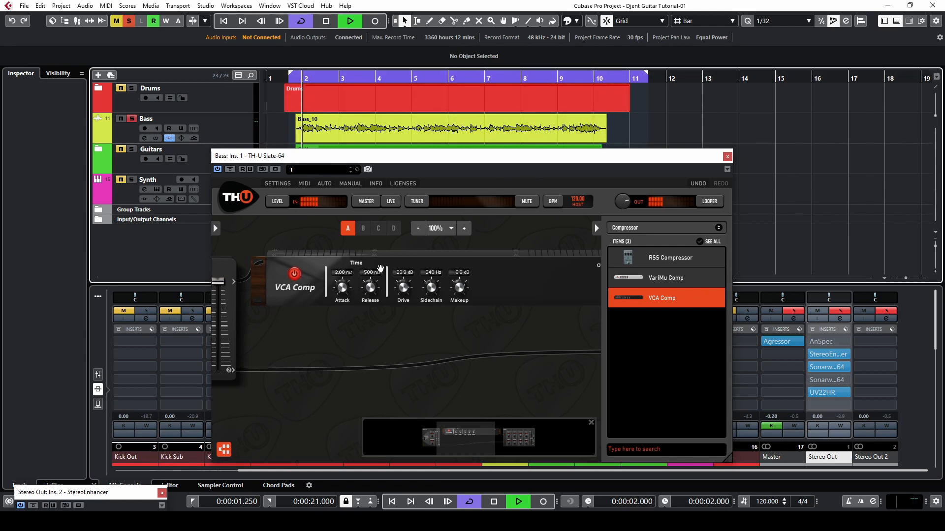
left_click_drag(370, 287, 404, 285)
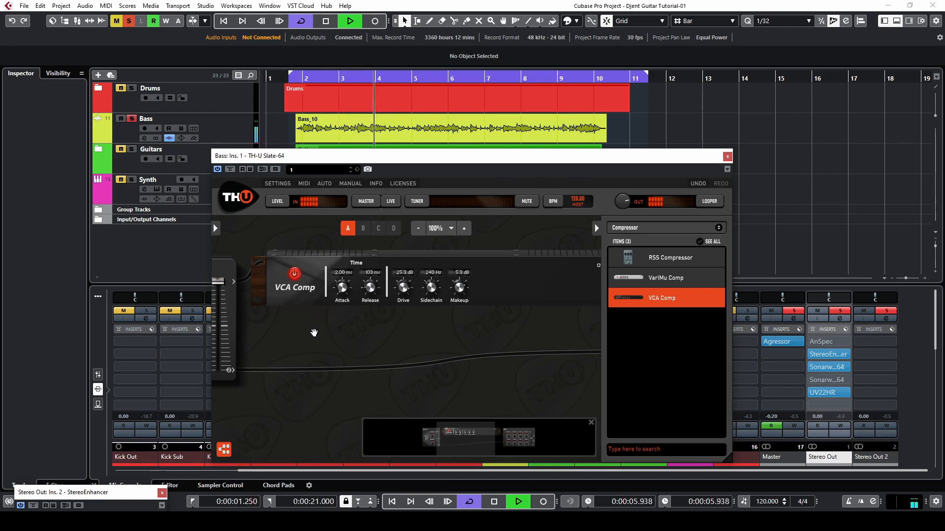
Step: Fine-tune the splitter's crossover frequency and path balance while listening to the soloed bass
left_click_drag(314, 331, 415, 331)
left_click_drag(285, 311, 284, 315)
mouse_move(319, 282)
left_mouse_down()
mouse_move(320, 371)
mouse_move(320, 282)
left_mouse_up()
left_click_drag(285, 312, 285, 311)
left_click_drag(429, 352, 391, 333)
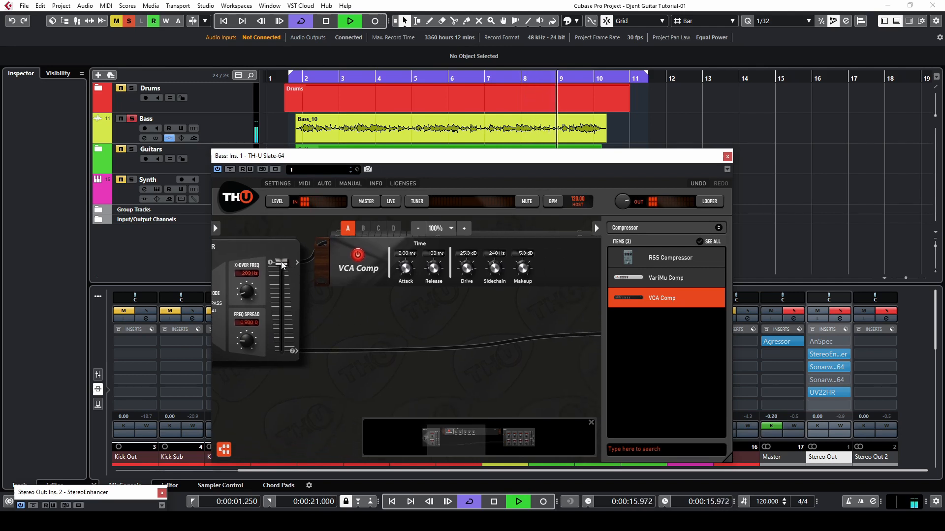
Step: Stop playback and place the Modern (US) CH3 amp on the splitter's lower path
key("space")
left_click(649, 228)
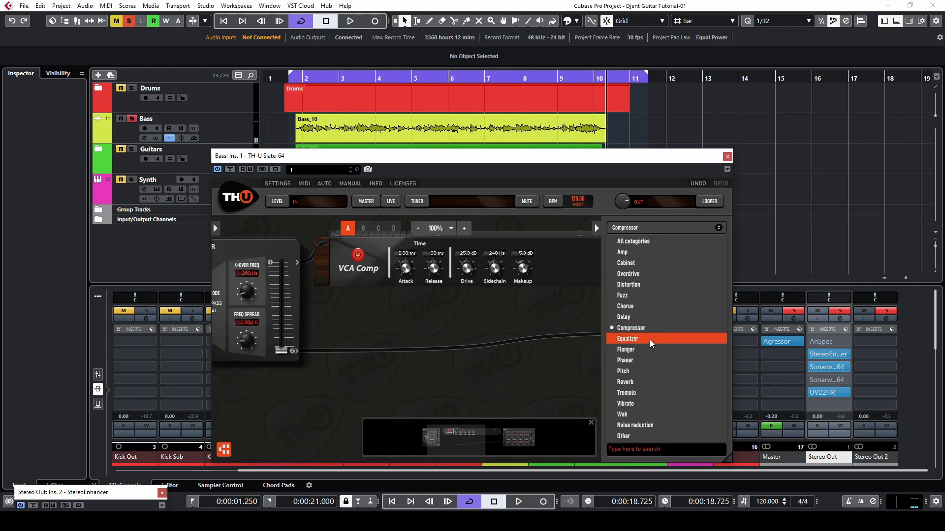
left_click(634, 253)
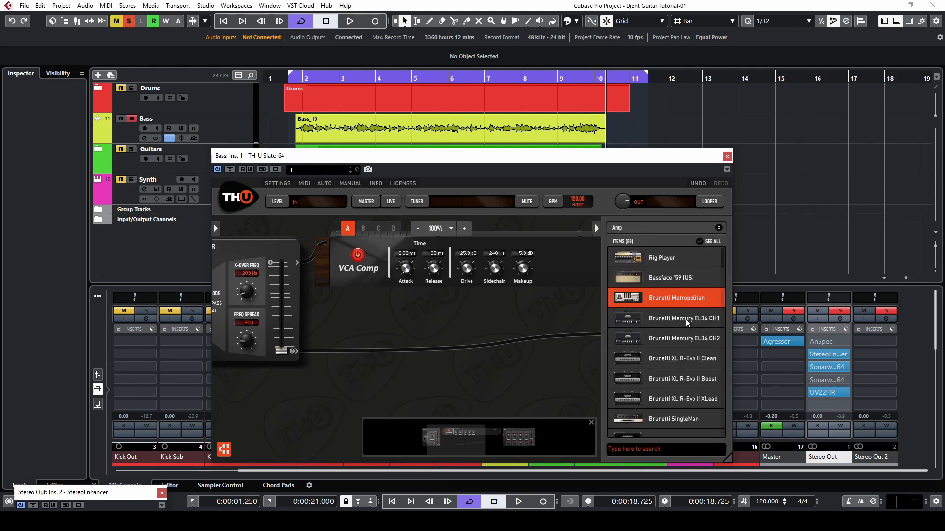
scroll(686, 319, "down", 5)
scroll(687, 340, "down", 6)
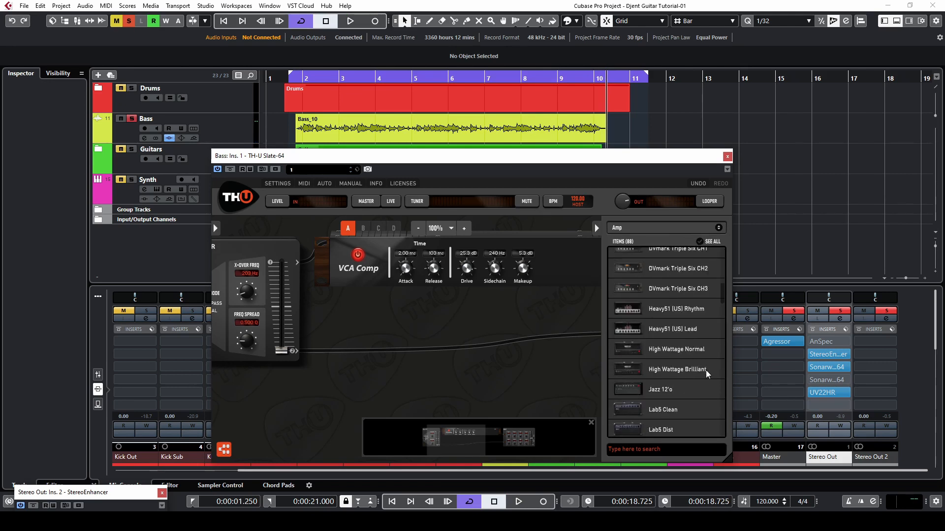
left_click_drag(686, 332, 446, 333)
left_click(293, 354)
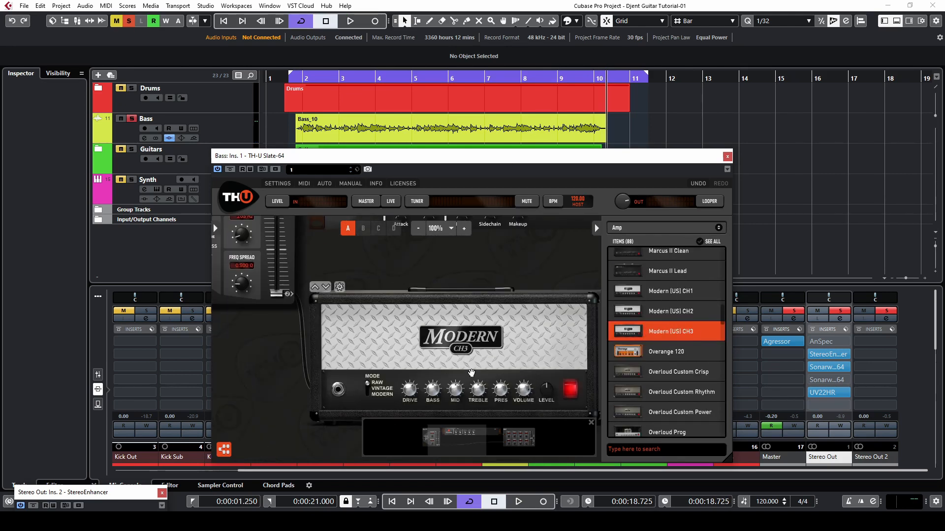
Step: Play the bass from bar 2 to audition the lower path through the new amp
key("KP_0")
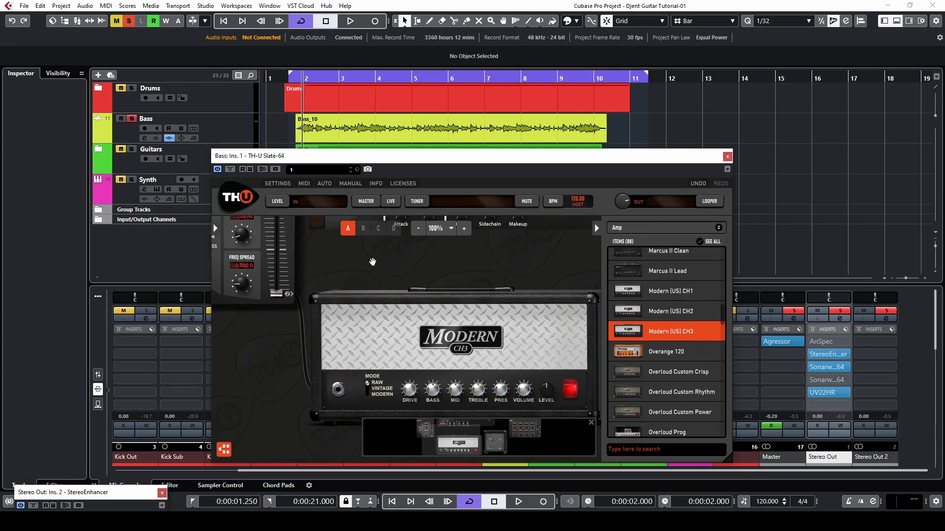
key("space")
mouse_move(500, 278)
left_mouse_down()
mouse_move(392, 254)
mouse_move(530, 364)
mouse_move(538, 333)
mouse_move(471, 216)
mouse_move(491, 267)
left_mouse_up()
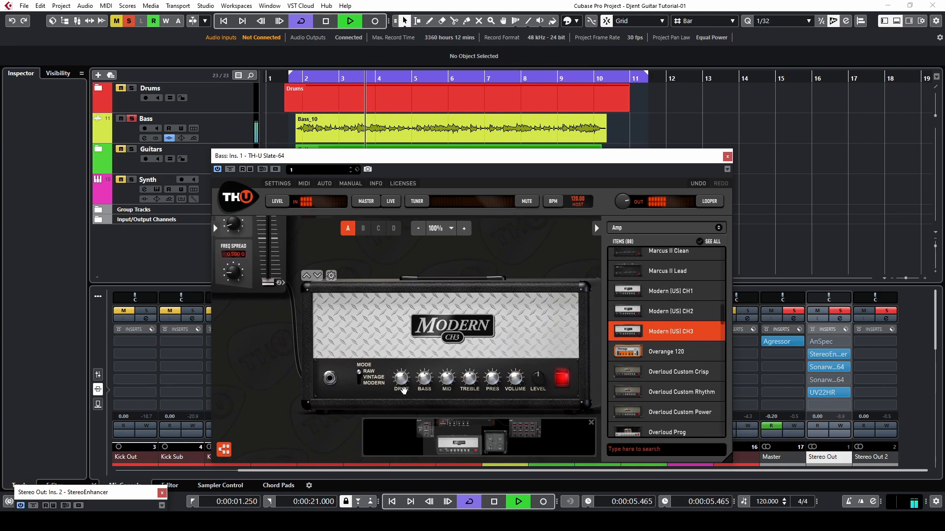
key("space")
Step: Insert a 7-Band GEQ pedal from the Equalizer category before the Modern amp
left_click(647, 228)
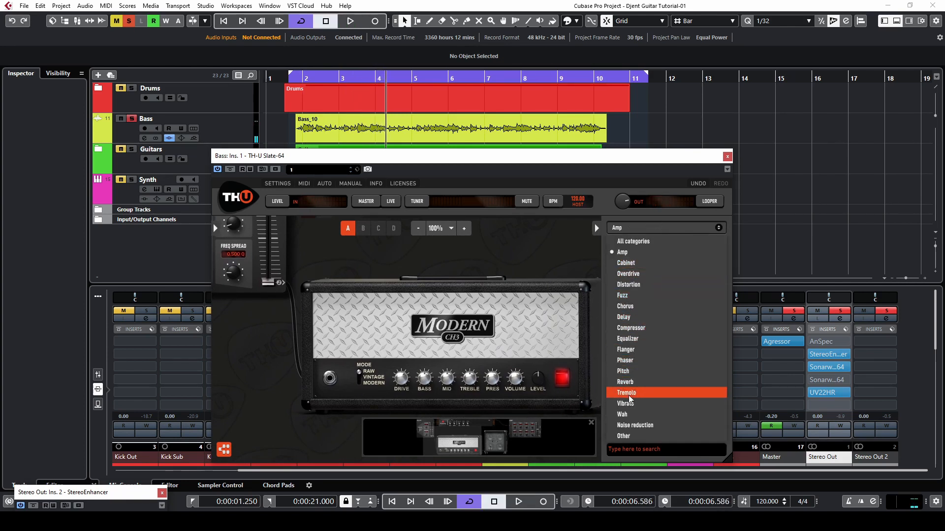
left_click(635, 338)
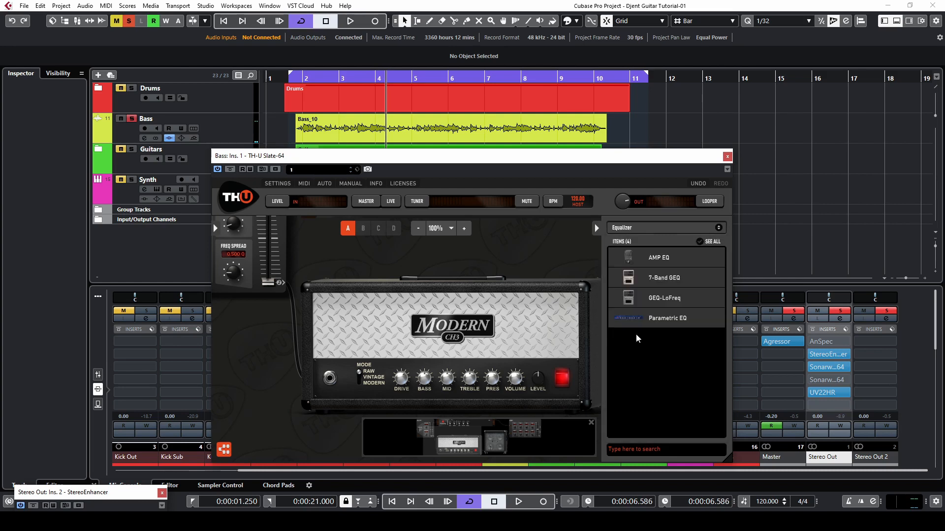
left_click_drag(664, 279, 320, 323)
Step: Shape the 7-Band GEQ's bands, raise its level and switch the amp to Modern mode during playback
key("space")
left_click_drag(462, 263, 366, 260)
left_click_drag(288, 313, 288, 309)
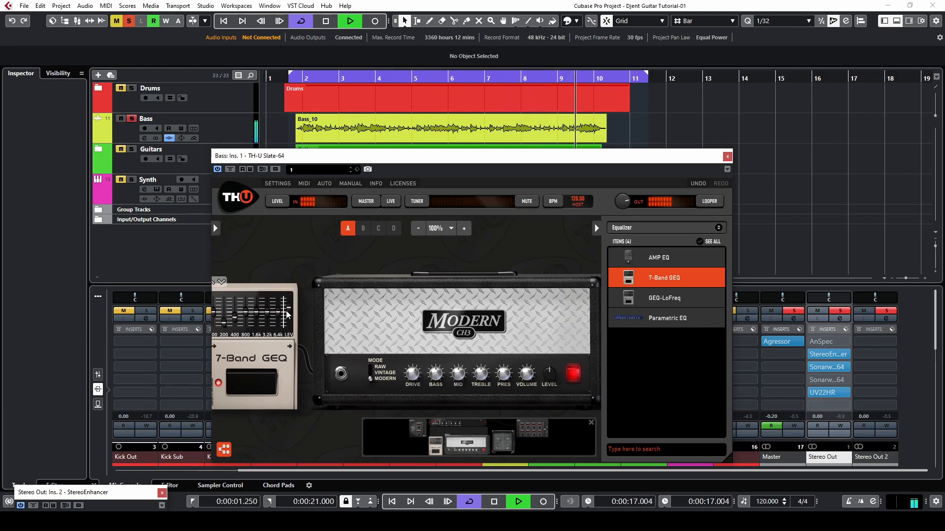
mouse_move(417, 265)
left_mouse_down()
mouse_move(437, 257)
mouse_move(408, 259)
left_mouse_up()
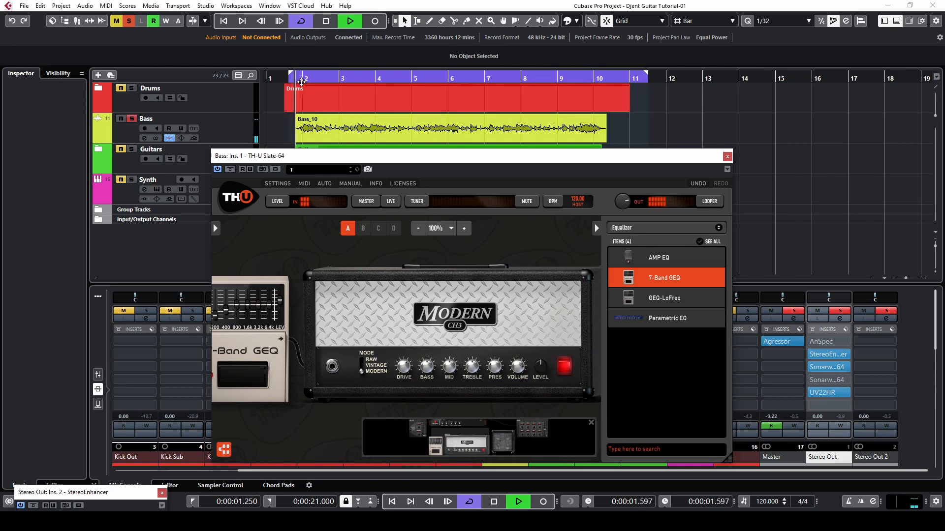
left_click_drag(258, 307, 237, 296)
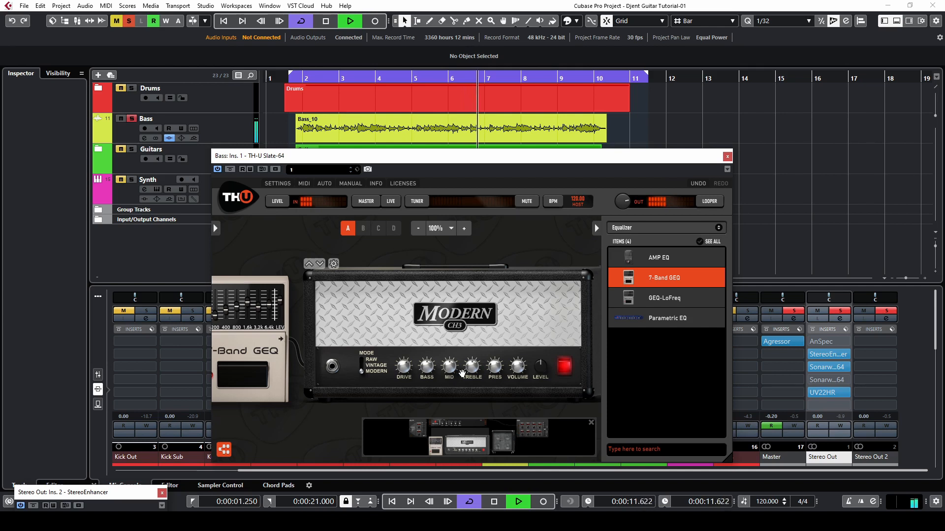
Step: Set the amp's Bass to about 8.68 and adjust its other tone knobs while replaying from bar 2
left_click_drag(508, 253, 390, 221)
left_click_drag(329, 331, 308, 332)
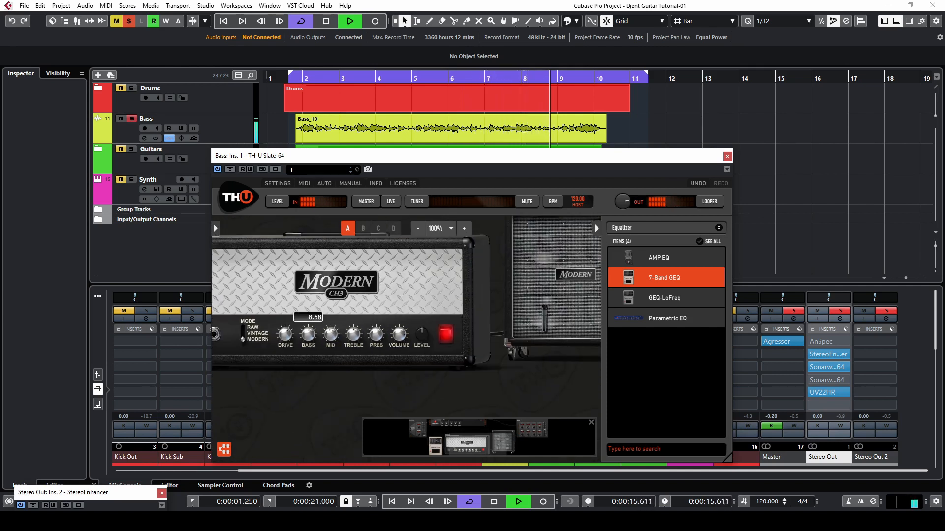
left_click_drag(395, 378, 424, 407)
left_click(305, 79)
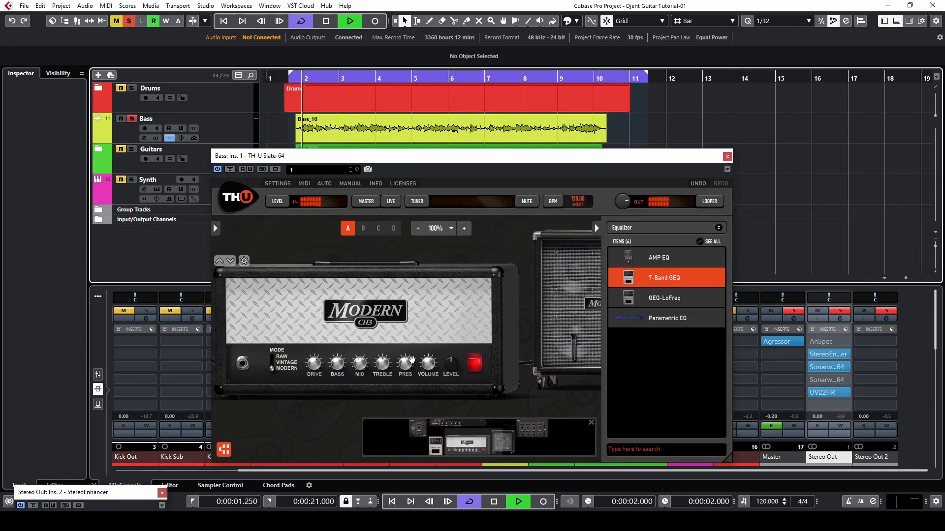
left_click_drag(383, 365, 405, 368)
Step: Fine-tune the amp's Drive, keeping its mode on Modern
left_click_drag(300, 252, 478, 266)
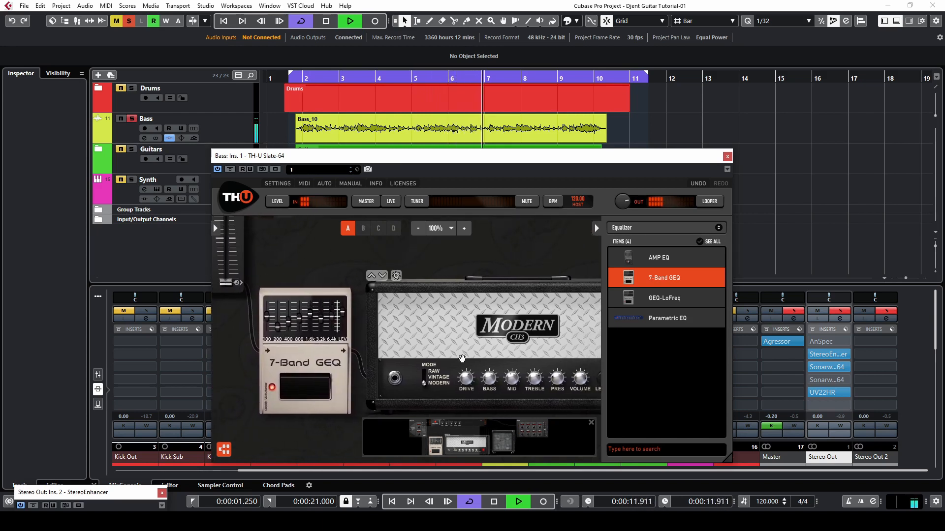
left_click(424, 381)
mouse_move(465, 382)
left_mouse_down()
mouse_move(475, 379)
mouse_move(467, 383)
left_mouse_up()
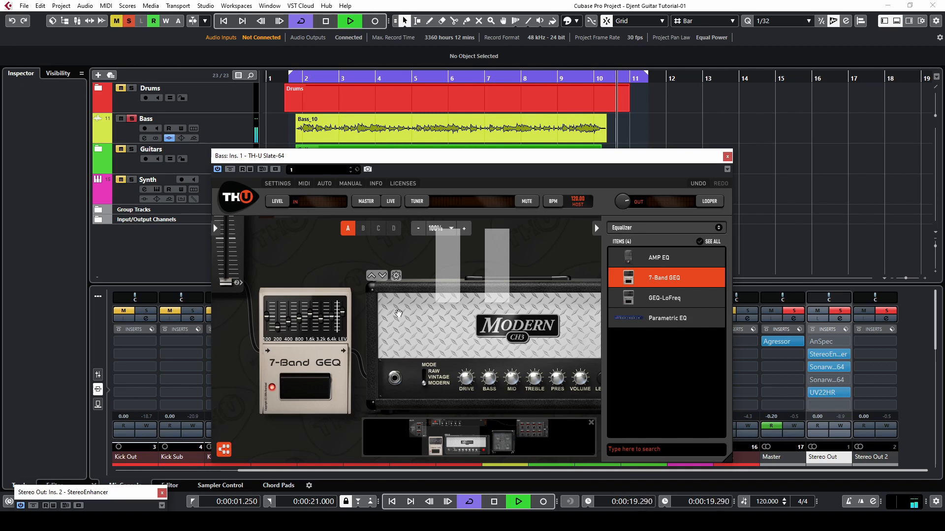
Step: Insert an RSS Compressor pedal between the 7-Band GEQ and the amp and adjust its Sustain and Release
left_click_drag(311, 267, 432, 274)
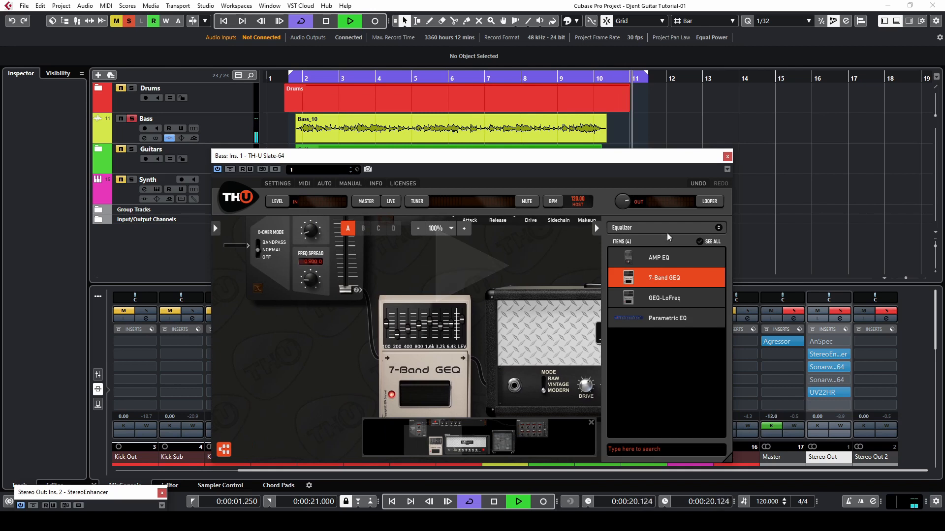
left_click(644, 226)
left_click(660, 327)
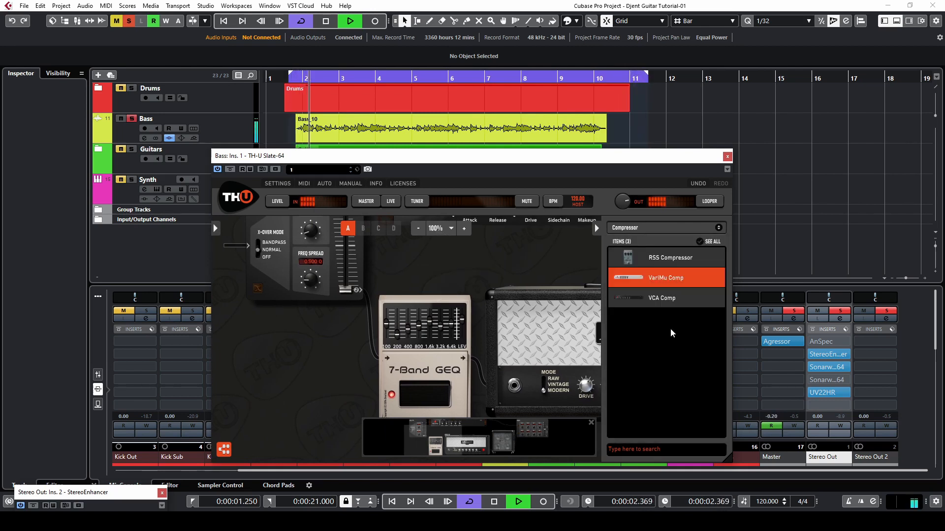
left_click_drag(663, 260, 475, 364)
left_click_drag(519, 270, 358, 266)
left_click_drag(351, 324, 328, 304)
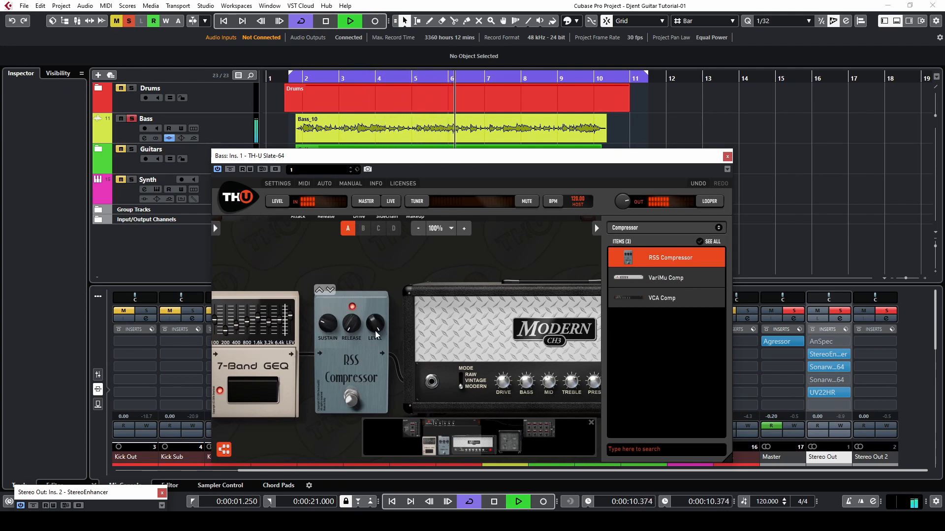
Step: Set the RSS Compressor's Level to about -4.0 dB
left_click_drag(382, 264, 447, 259)
mouse_move(432, 354)
left_mouse_down()
mouse_move(323, 352)
mouse_move(421, 354)
left_mouse_up()
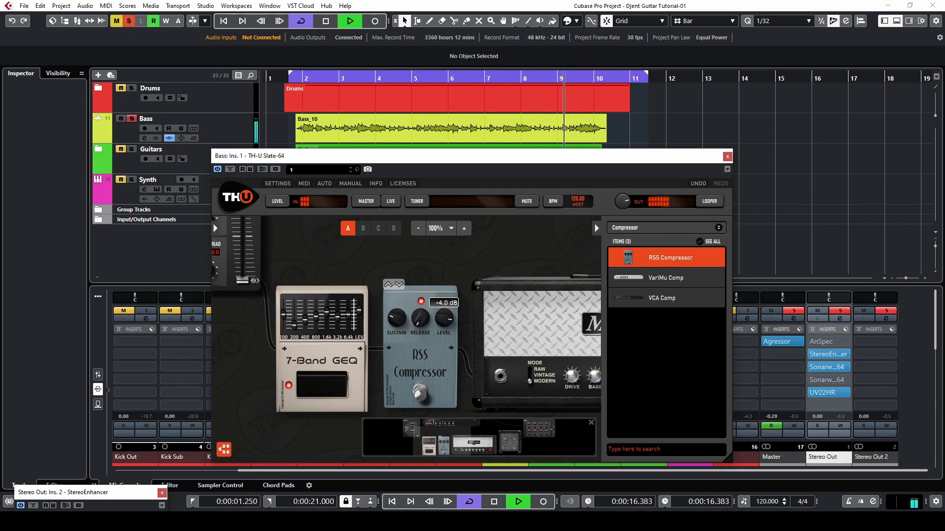
Step: Move the splitter's balance fully to path 1 and set the VCA Comp's Makeup to about 7.7 dB
left_click_drag(319, 264, 385, 347)
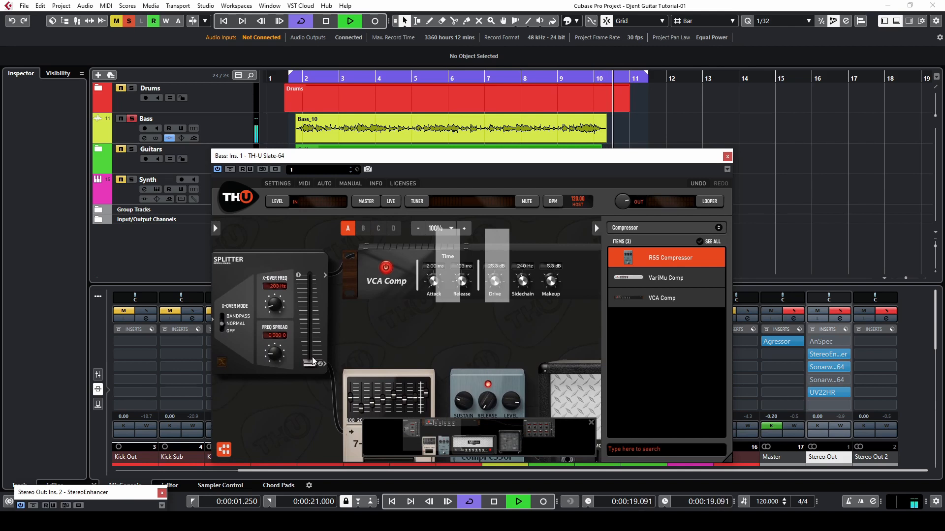
mouse_move(465, 347)
left_mouse_down()
mouse_move(411, 337)
mouse_move(415, 348)
mouse_move(457, 345)
left_mouse_up()
left_click_drag(304, 362, 304, 273)
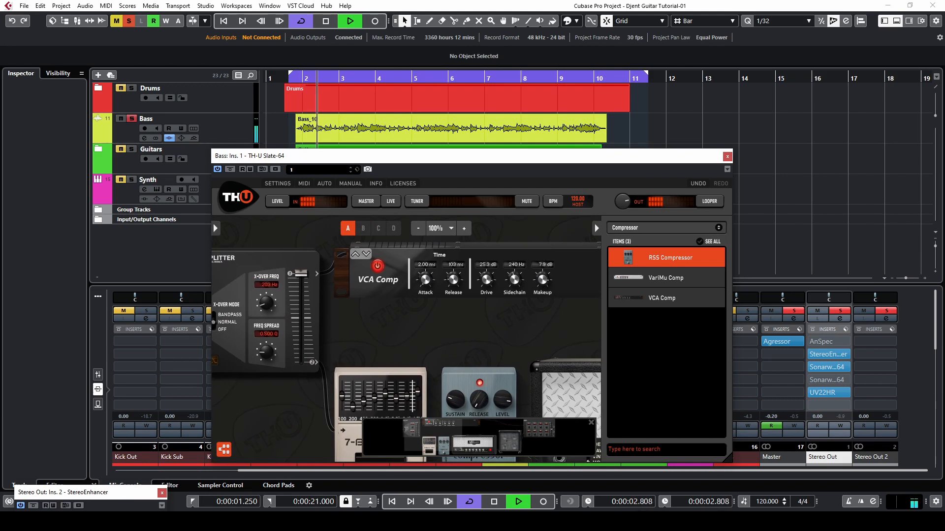
left_click_drag(542, 280, 542, 286)
Step: Move the splitter's balance fully to path 2 and set the Modern amp's Level to about -5.6 dB
left_click_drag(300, 275, 300, 363)
left_click_drag(430, 336, 211, 267)
left_click(459, 376)
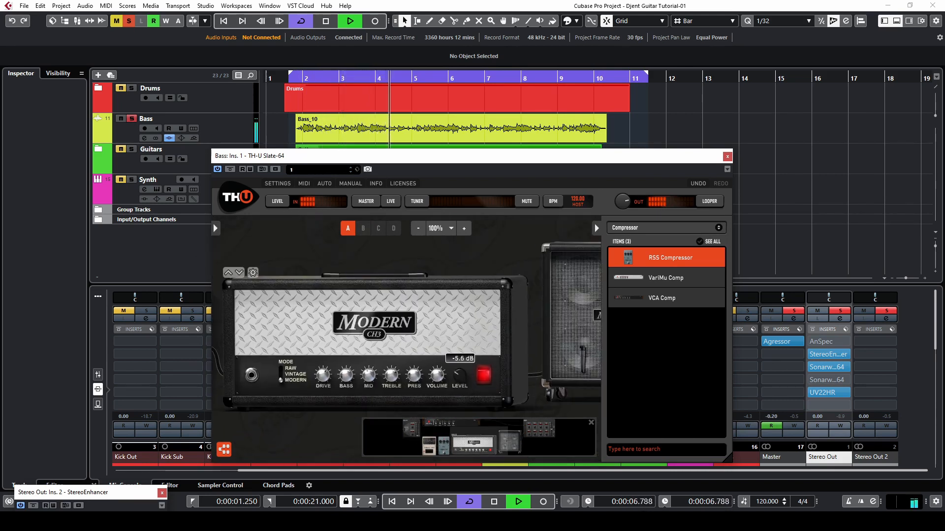
Step: Look through the microphone models for mic A on the Modern cabinet and fine-tune the mic's position
left_click_drag(508, 257, 413, 273)
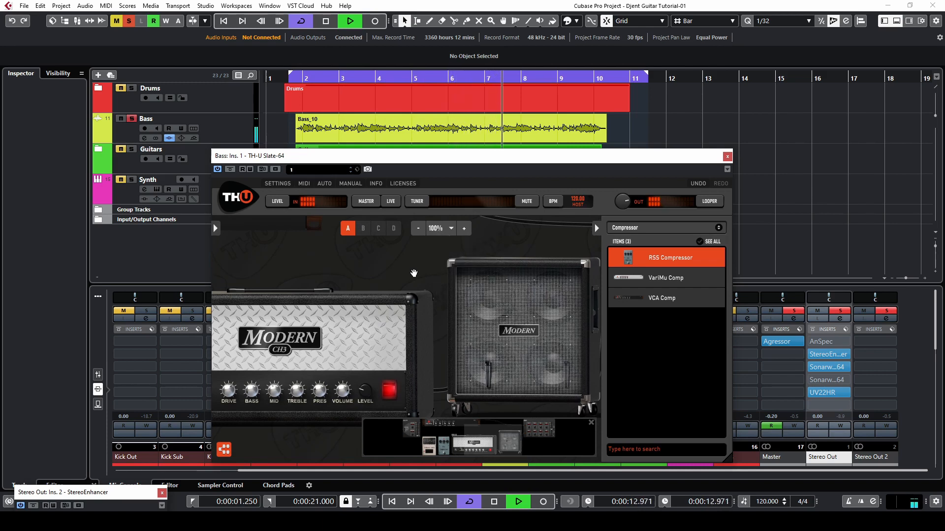
left_click_drag(418, 267, 320, 255)
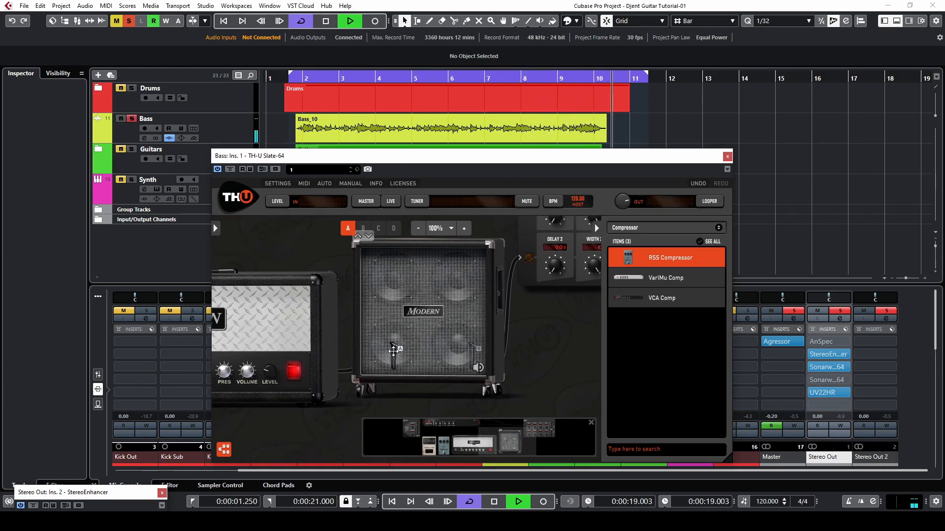
left_click(394, 350)
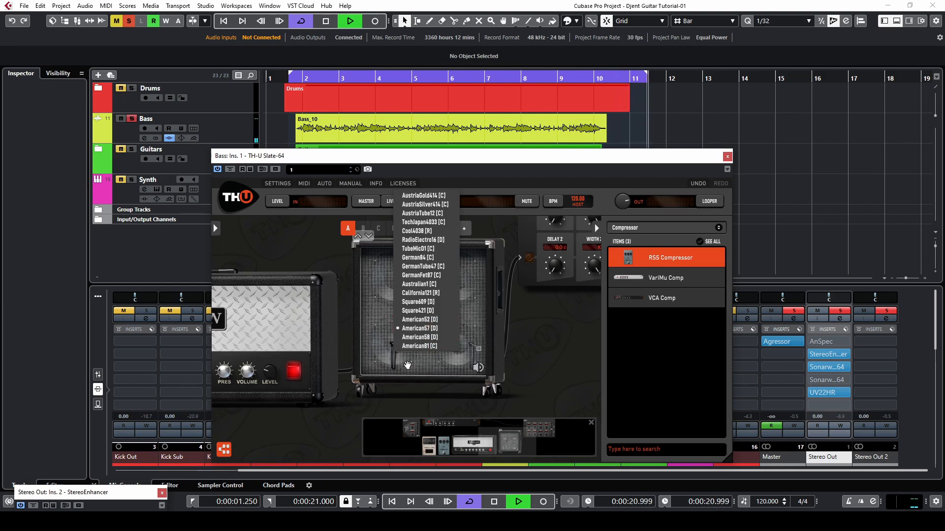
left_click(407, 365)
left_click_drag(392, 347, 391, 350)
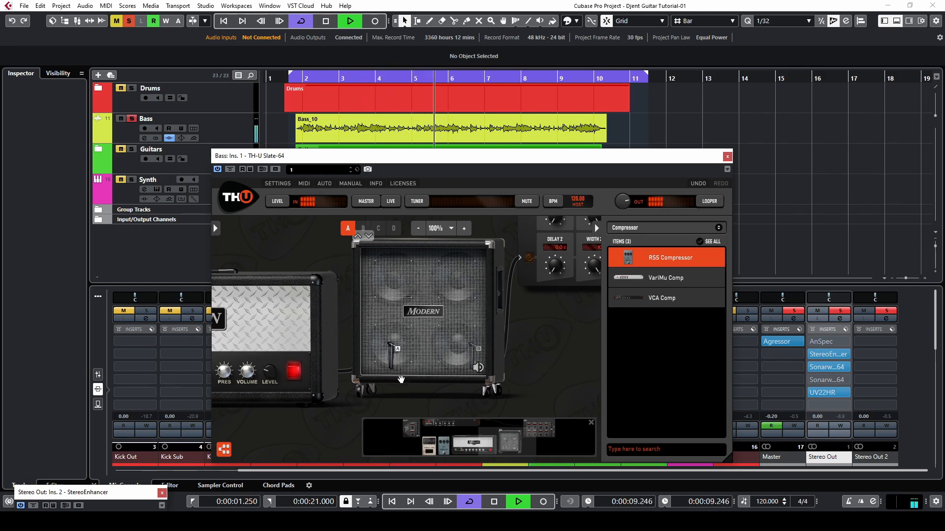
Step: Return the splitter's balance between paths 1 and 2 to the centre
left_click_drag(382, 402, 497, 396)
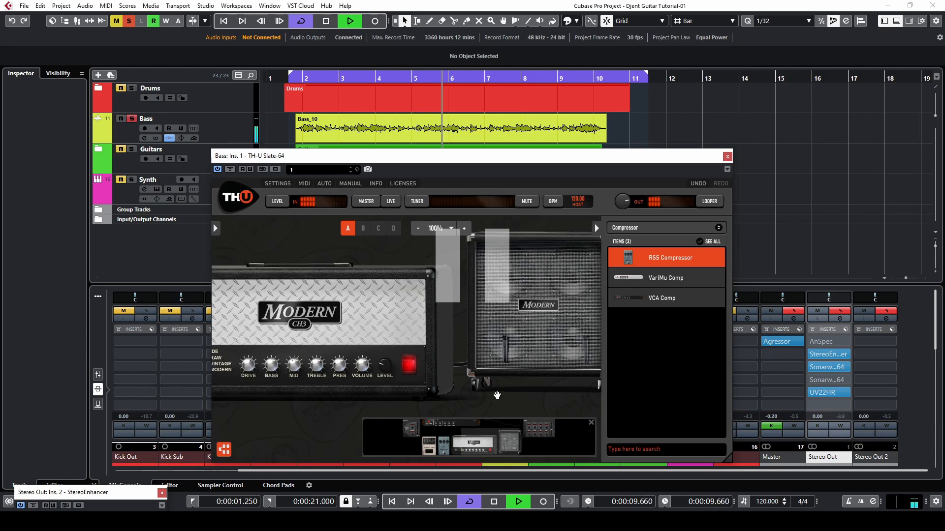
left_click_drag(337, 402, 464, 382)
left_click_drag(295, 391, 387, 450)
left_click_drag(283, 305, 532, 345)
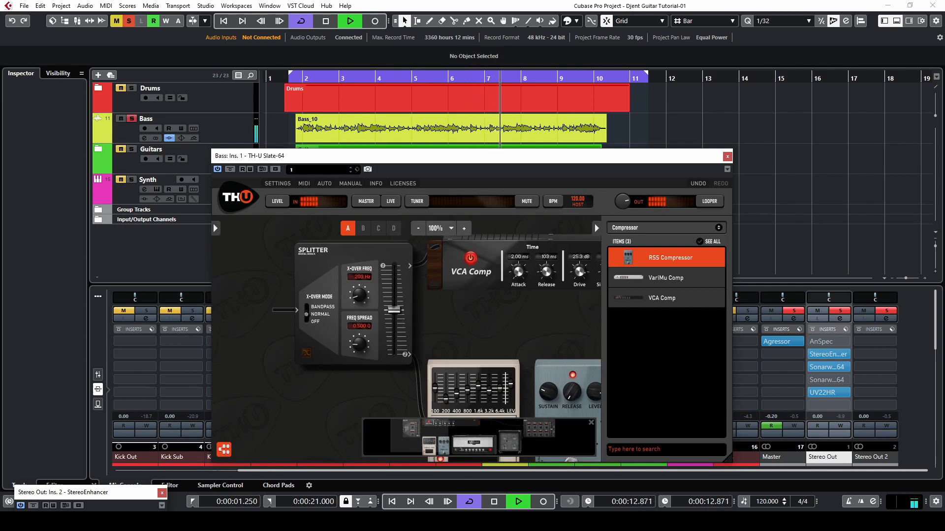
Step: Unsolo the Bass track and shift the TH-U mixer's balance slightly toward path 1
left_click_drag(396, 311, 232, 315)
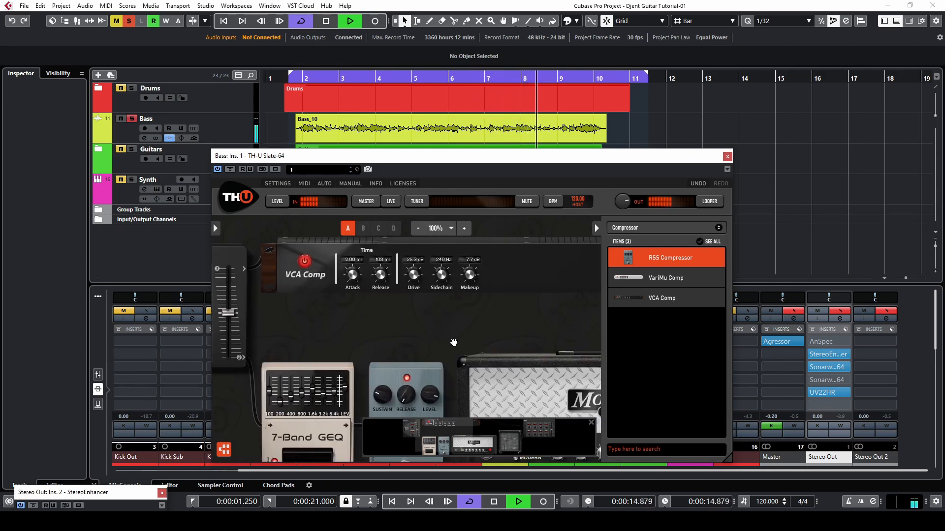
left_click_drag(445, 326, 217, 327)
left_click_drag(458, 313, 277, 302)
left_click_drag(583, 397, 453, 390)
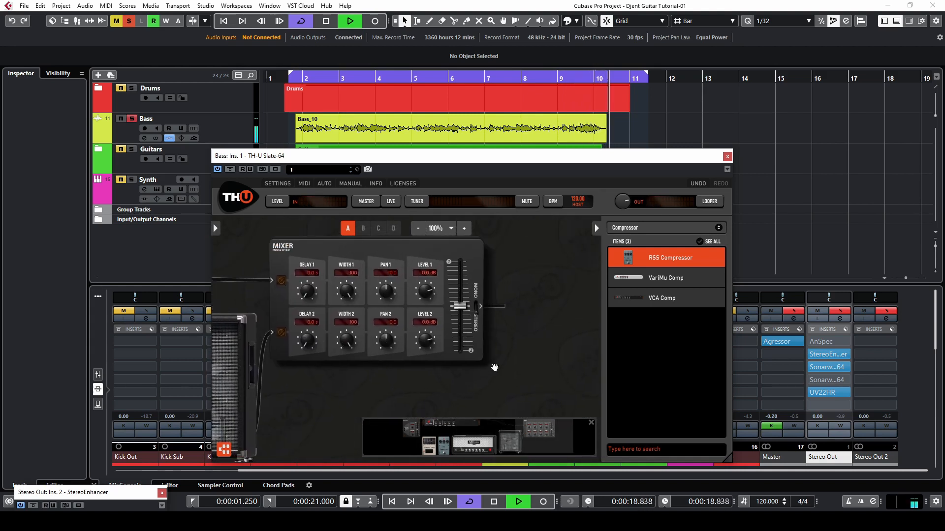
left_click(132, 118)
mouse_move(458, 306)
left_mouse_down()
mouse_move(459, 278)
mouse_move(459, 297)
left_mouse_up()
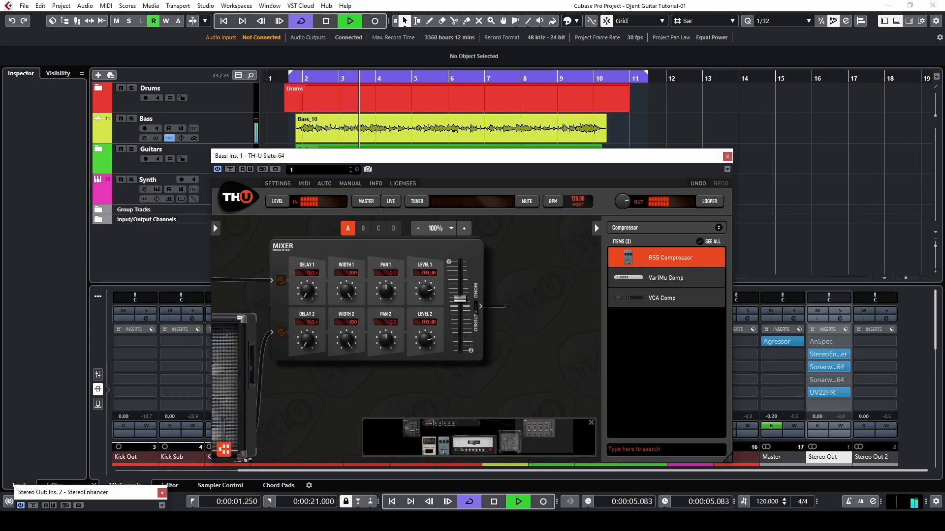
Step: Solo the Bass track, compare its sound with the inserts bypassed and active, and return to the full mix
left_click(727, 156)
left_click(517, 311)
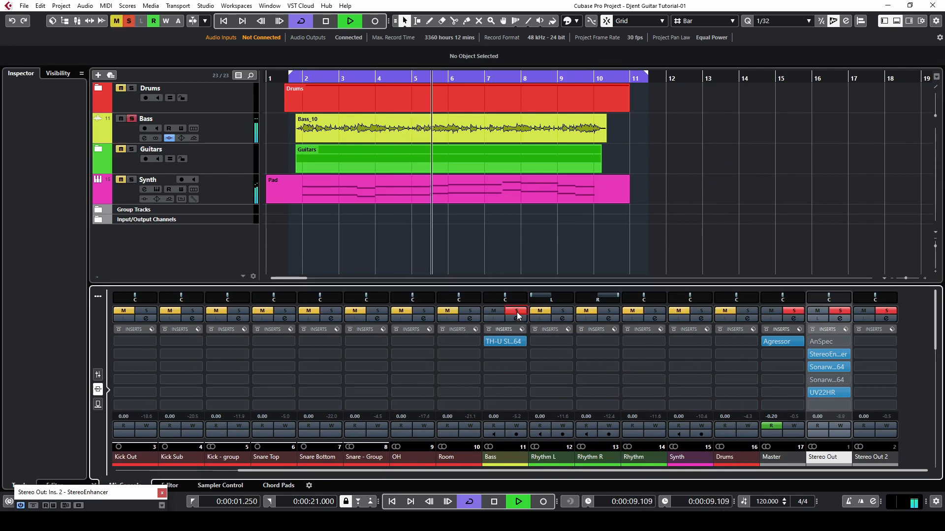
left_click(489, 329)
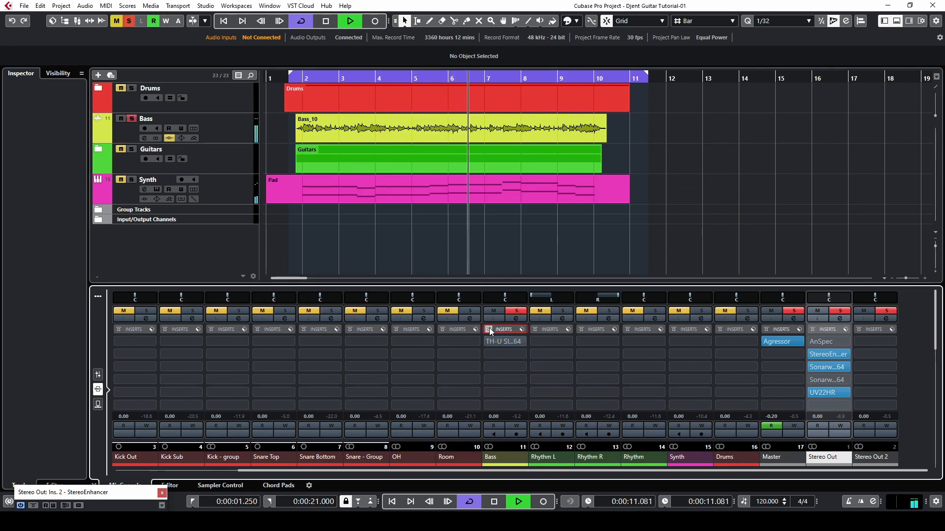
left_click(489, 330)
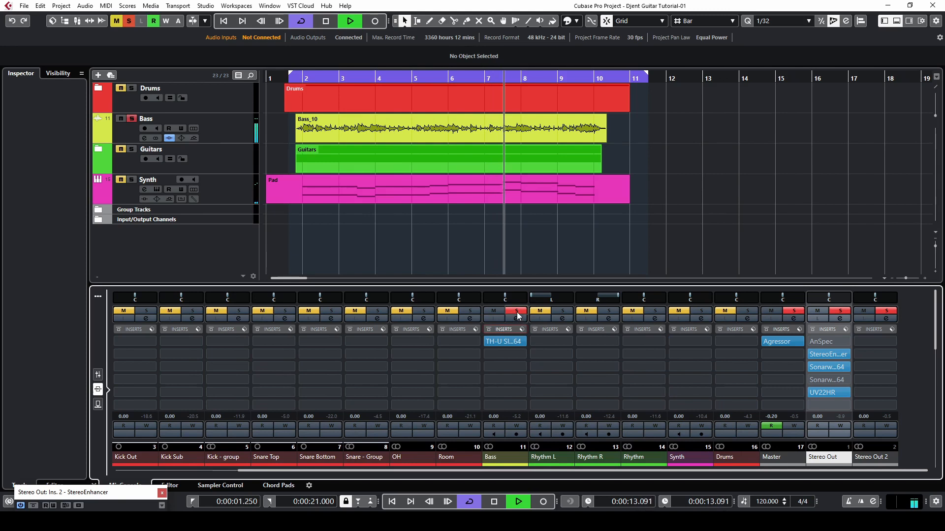
left_click(516, 312)
Step: Reopen TH-U on the Bass track and adjust the Modern amp's Treble and Mid, setting Mid to about 3.64
left_click(500, 342)
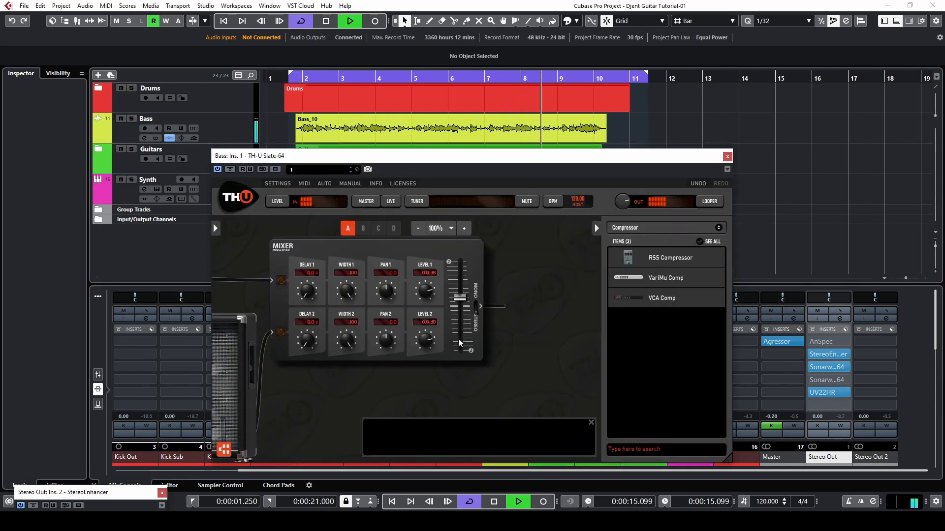
left_click_drag(334, 400, 847, 383)
left_click_drag(356, 309, 424, 266)
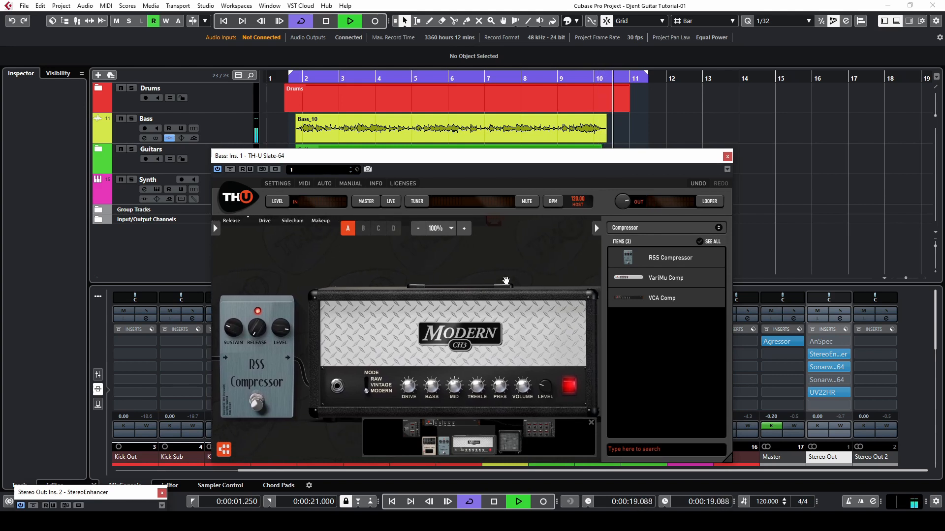
mouse_move(505, 281)
left_mouse_down()
mouse_move(486, 263)
mouse_move(500, 269)
left_mouse_up()
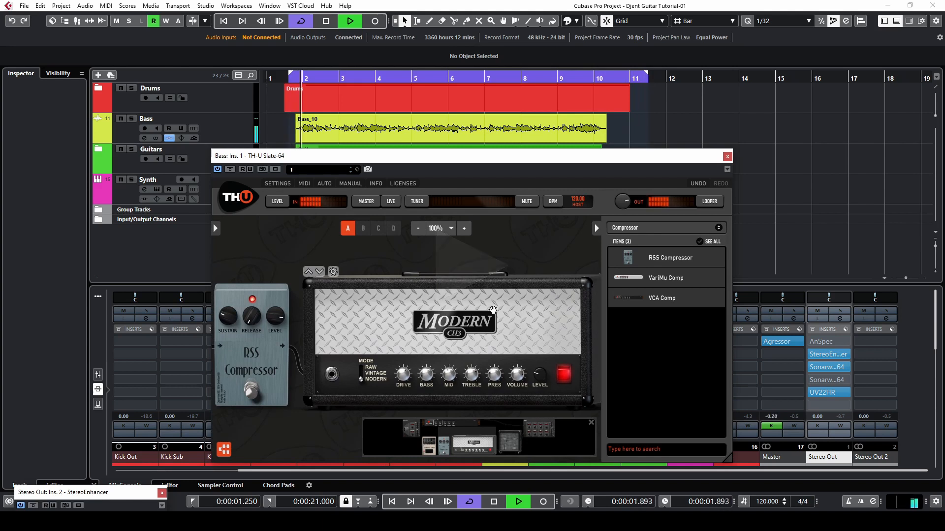
left_click_drag(471, 377, 456, 353)
left_click_drag(449, 375, 448, 376)
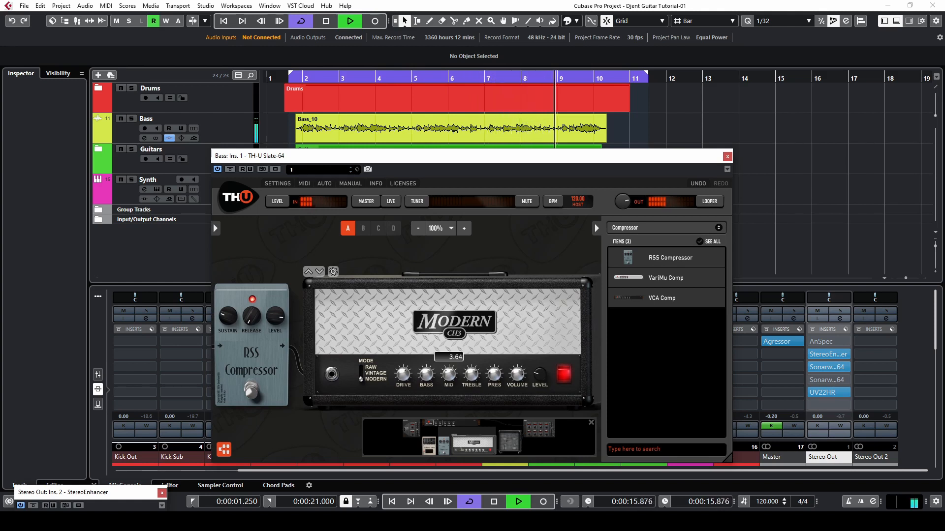
Step: Audition path 2 alone in the TH-U mixer and set the balance slightly toward path 1 from centre
left_click_drag(539, 261, 525, 260)
left_click_drag(394, 260, 430, 260)
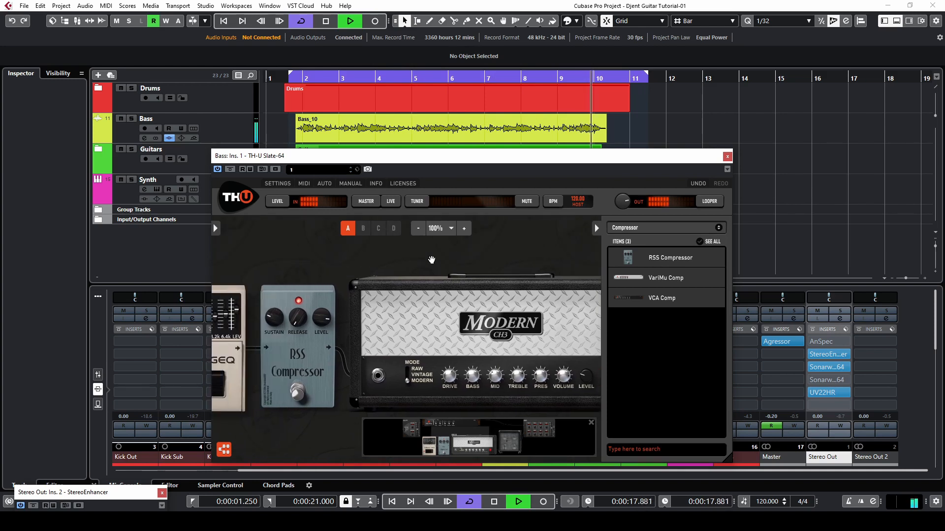
left_click_drag(523, 261, 344, 263)
left_click_drag(544, 344, 429, 403)
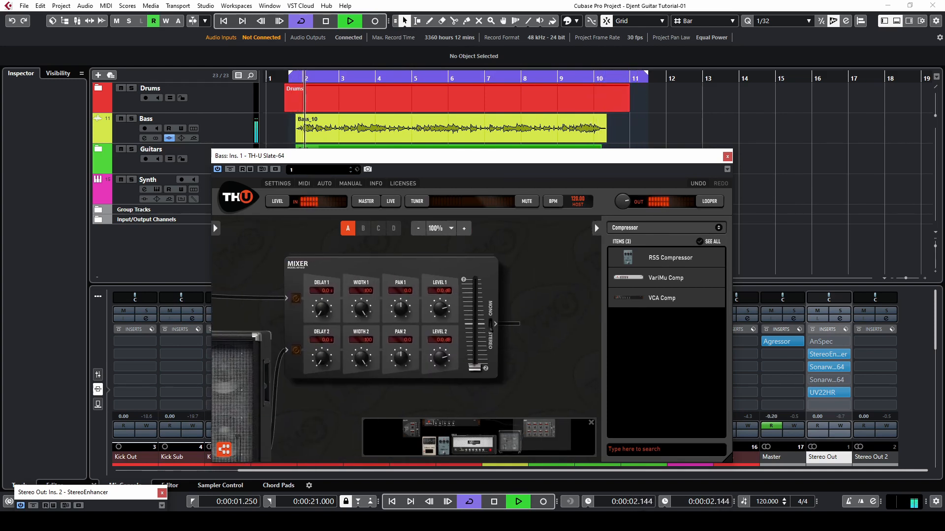
left_click_drag(475, 368, 475, 317)
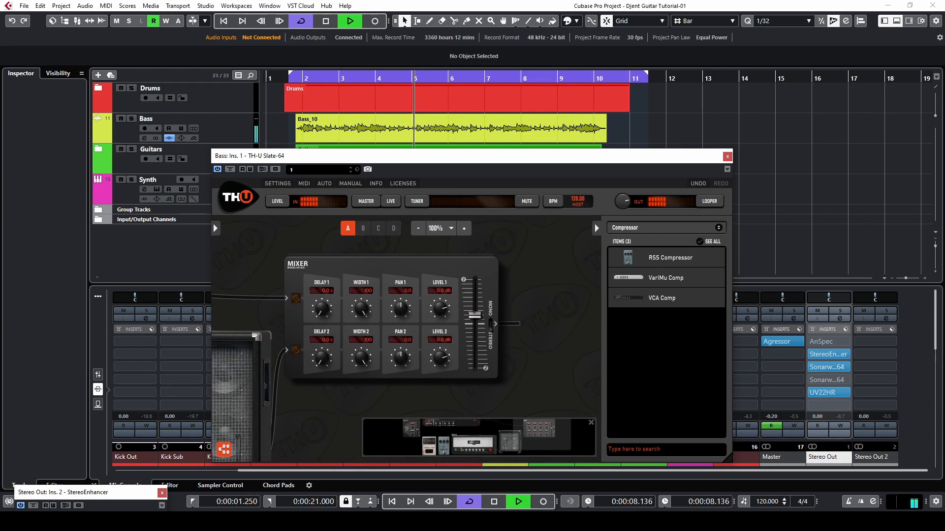
Step: Close TH-U, compare the soloed Bass track with the full mix, and stop playback
left_click(728, 157)
left_click(517, 311)
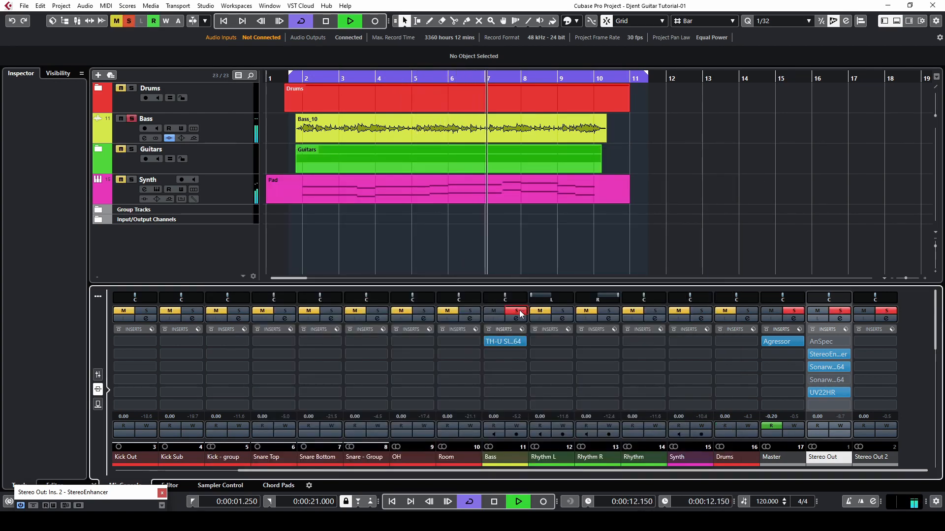
left_click(517, 311)
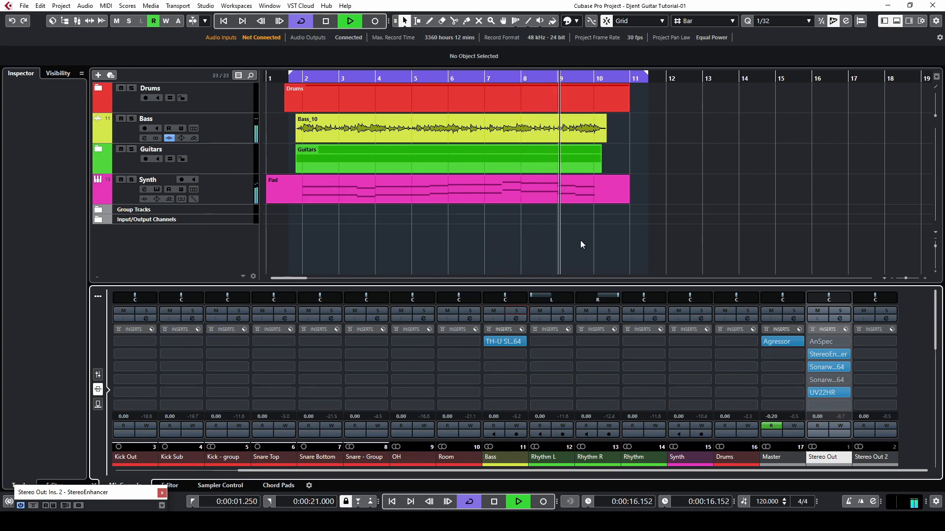
key("space")
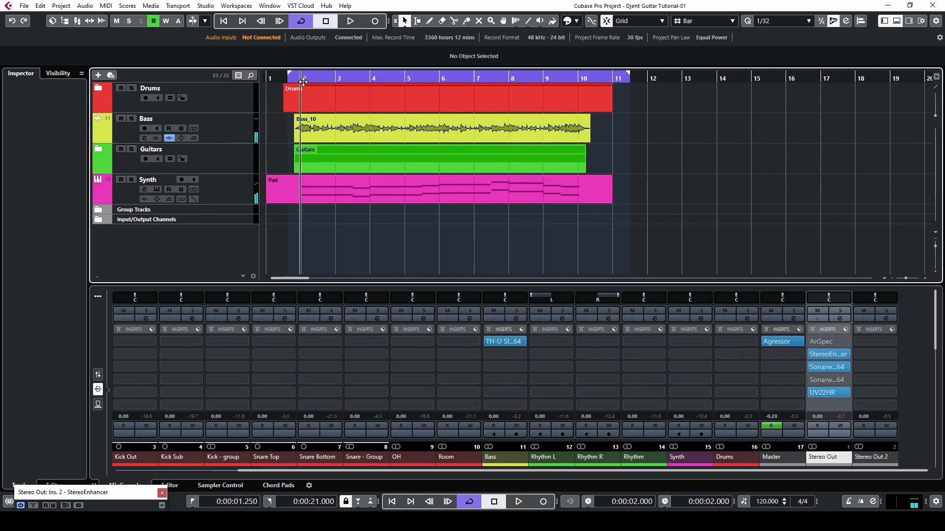